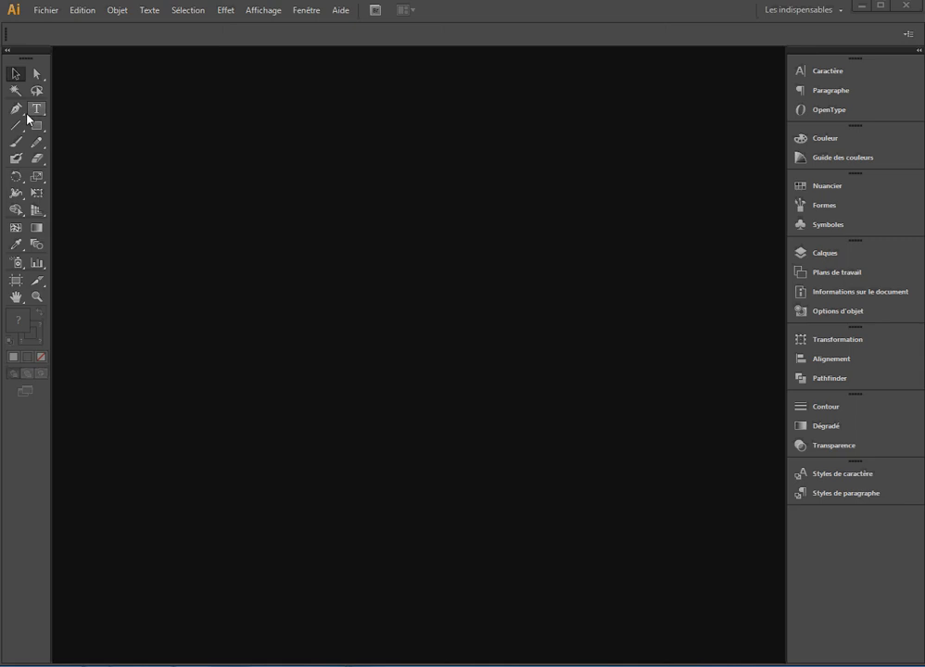
{"action": "left_click", "coordinate": [20, 113]}
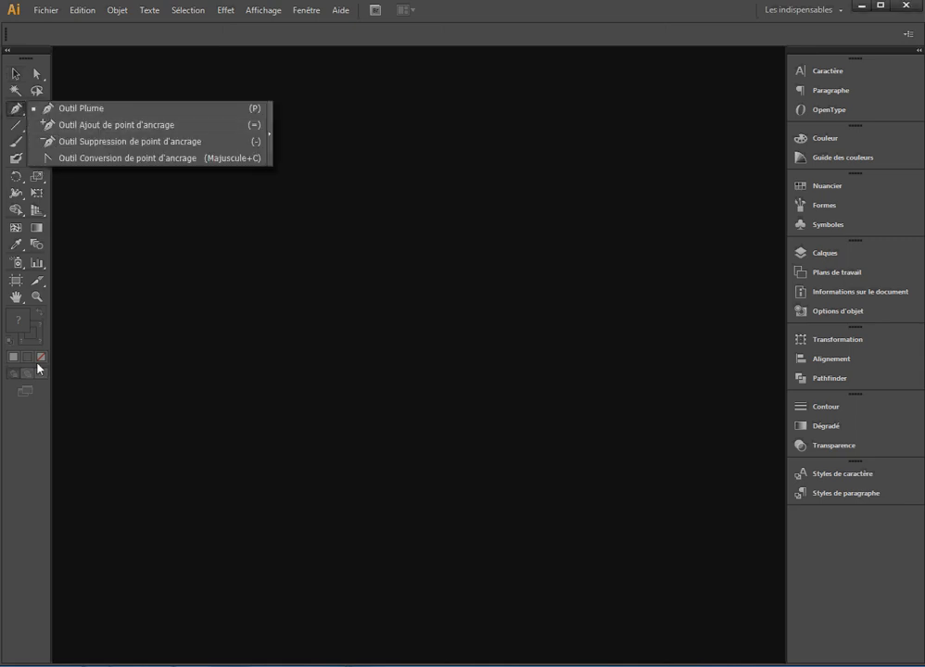
{"action": "left_click", "coordinate": [32, 436]}
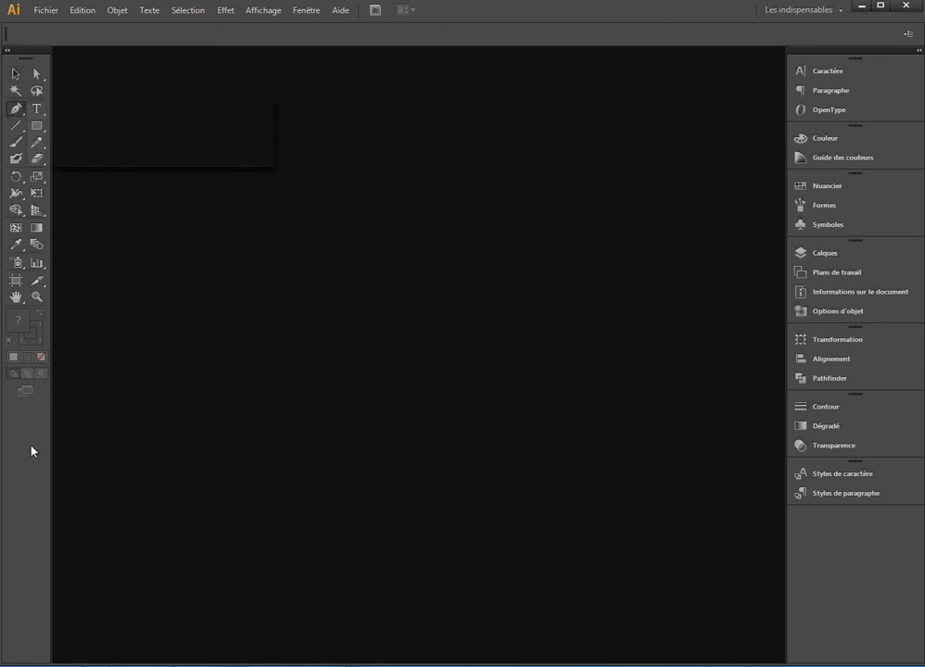
{"action": "left_click", "coordinate": [39, 128]}
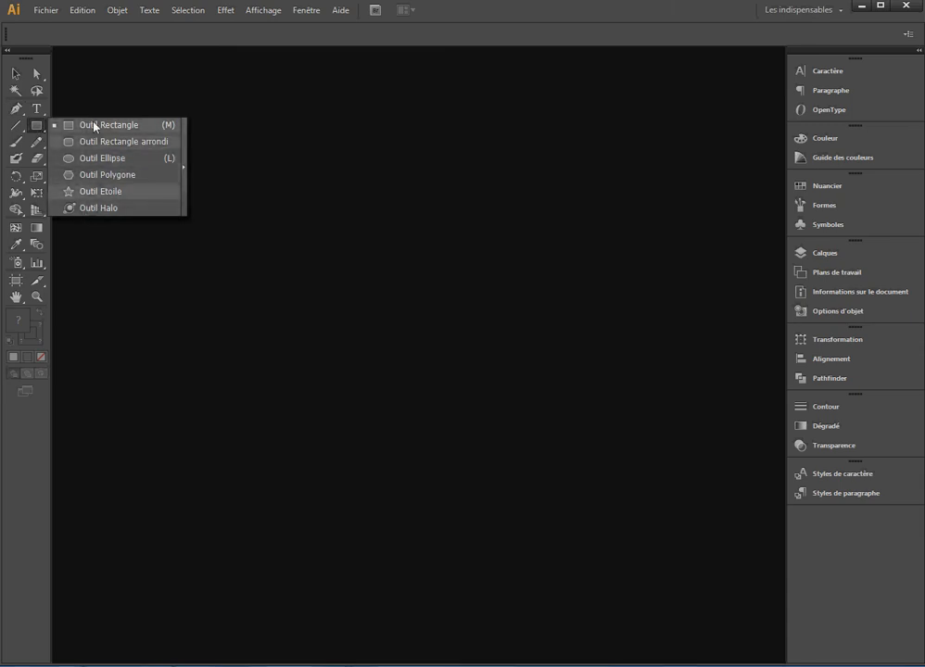
{"action": "left_click", "coordinate": [15, 499]}
{"action": "left_click", "coordinate": [40, 112]}
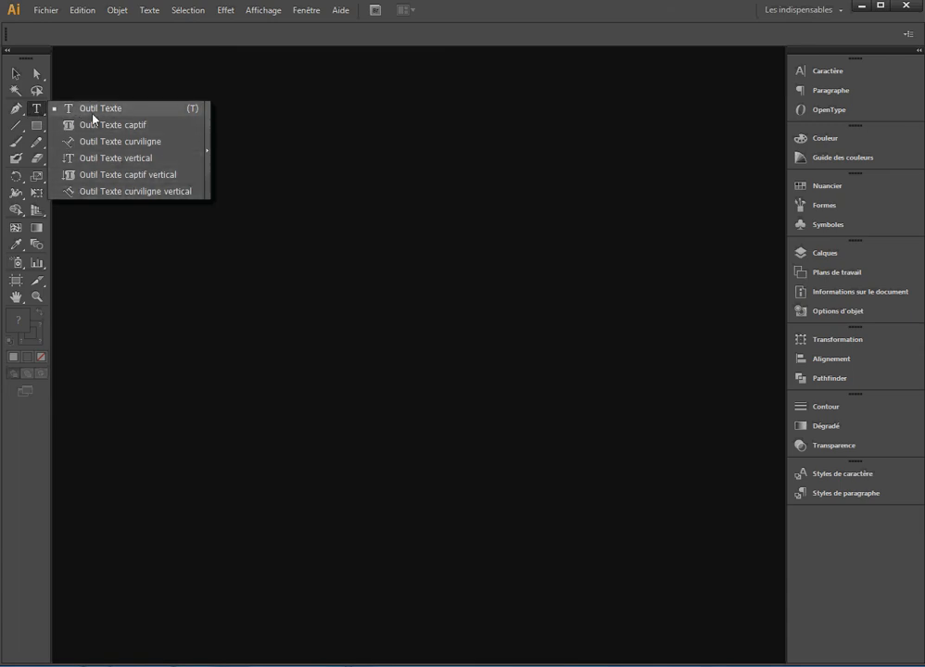
{"action": "left_click", "coordinate": [21, 443]}
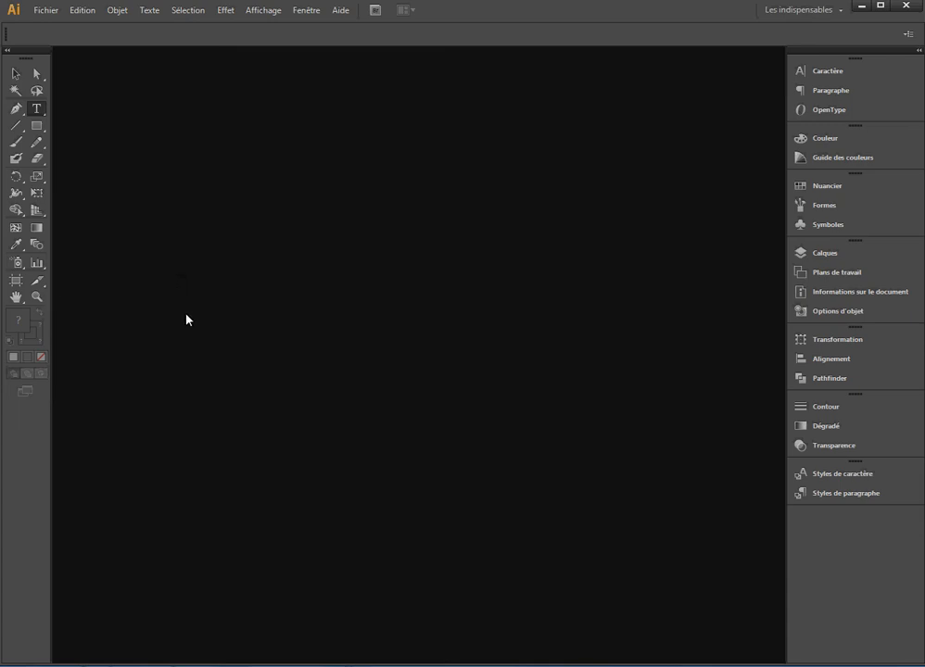
Set up a new document named TP-1 with the Impression profile, A4 size in millimetres and landscape orientation
{"action": "left_click", "coordinate": [51, 15]}
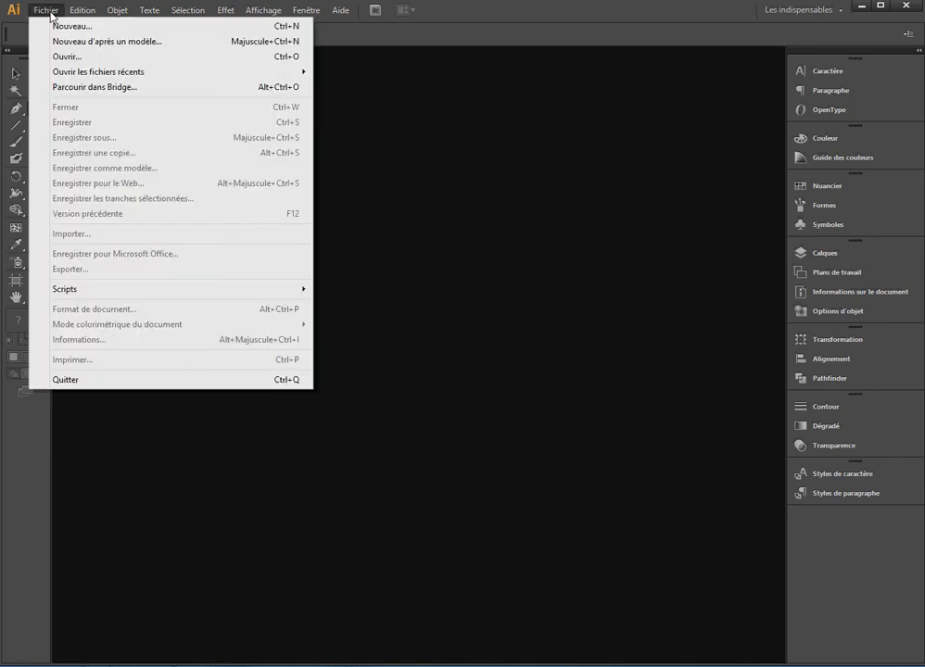
{"action": "left_click", "coordinate": [50, 26]}
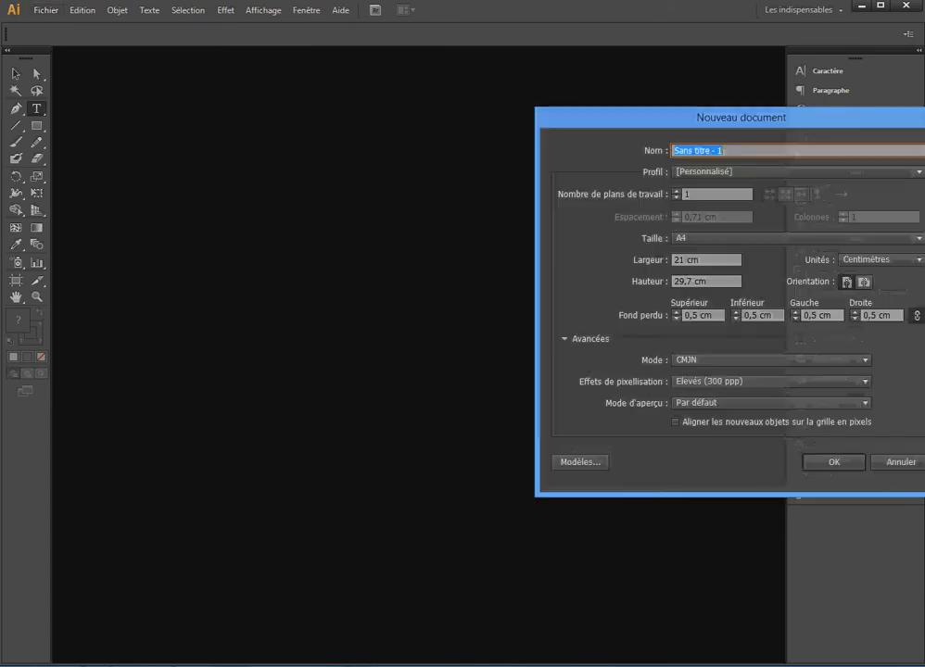
{"action": "left_click_drag", "start_coordinate": [545, 126], "coordinate": [366, 130]}
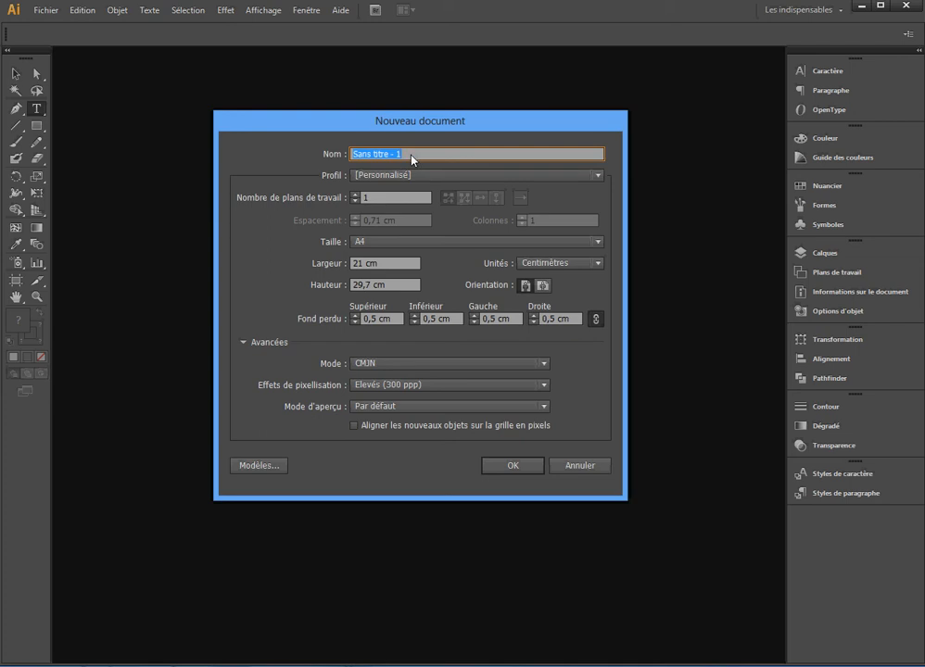
{"action": "type", "text": "TP-1"}
{"action": "left_click", "coordinate": [598, 176]}
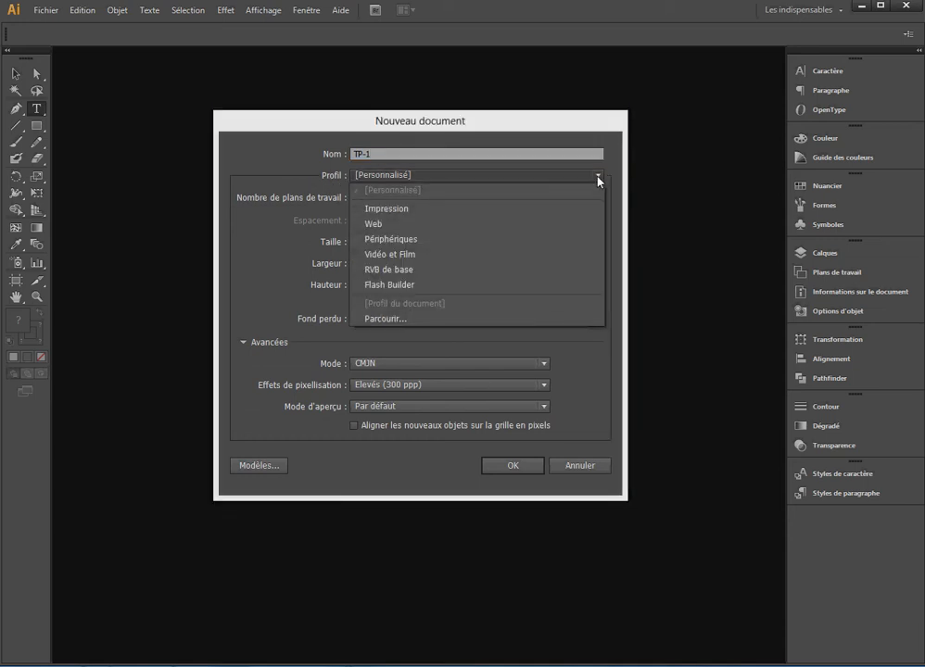
{"action": "left_click", "coordinate": [400, 211]}
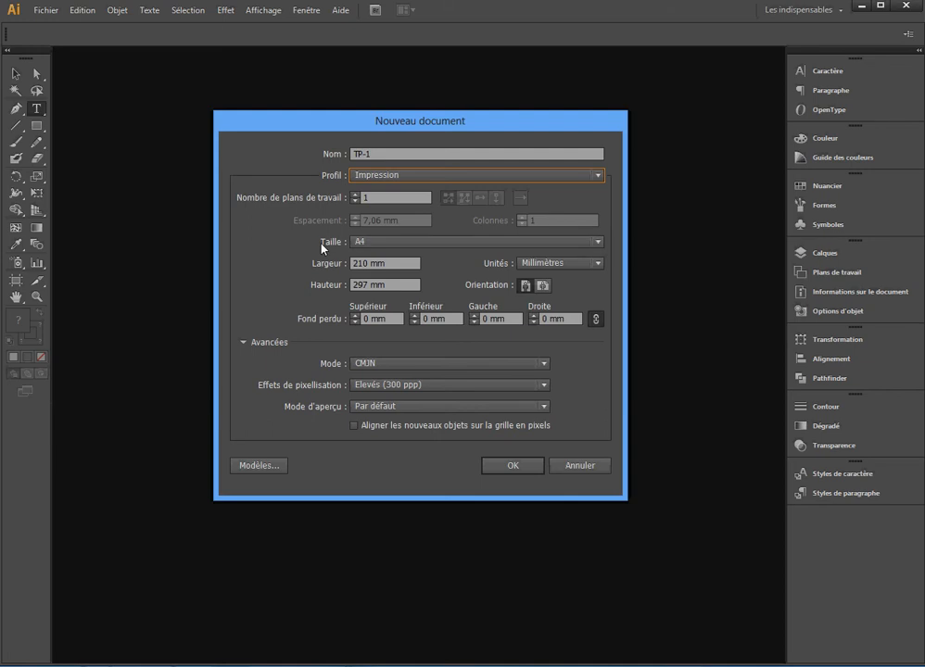
{"action": "left_click", "coordinate": [544, 290]}
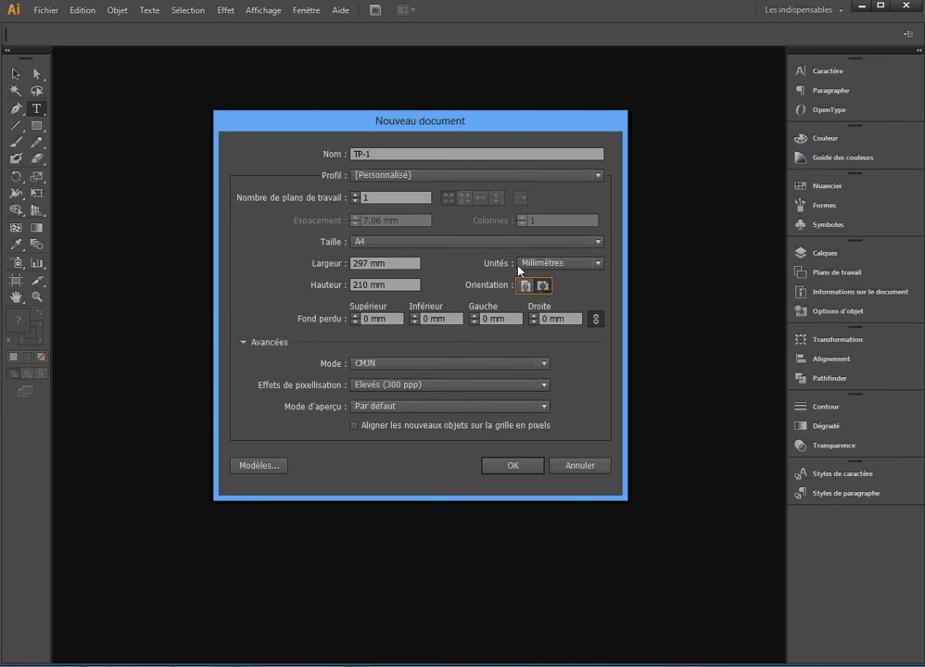
Try different bleed values, unlink the four sides, and set the top bleed to 5 mm and the bottom bleed to 2 mm
{"action": "left_click", "coordinate": [370, 319]}
{"action": "type", "text": "5"}
{"action": "double_click", "coordinate": [369, 319]}
{"action": "type", "text": "0"}
{"action": "left_click", "coordinate": [596, 320]}
{"action": "double_click", "coordinate": [362, 318]}
{"action": "type", "text": "5"}
{"action": "left_click", "coordinate": [428, 319]}
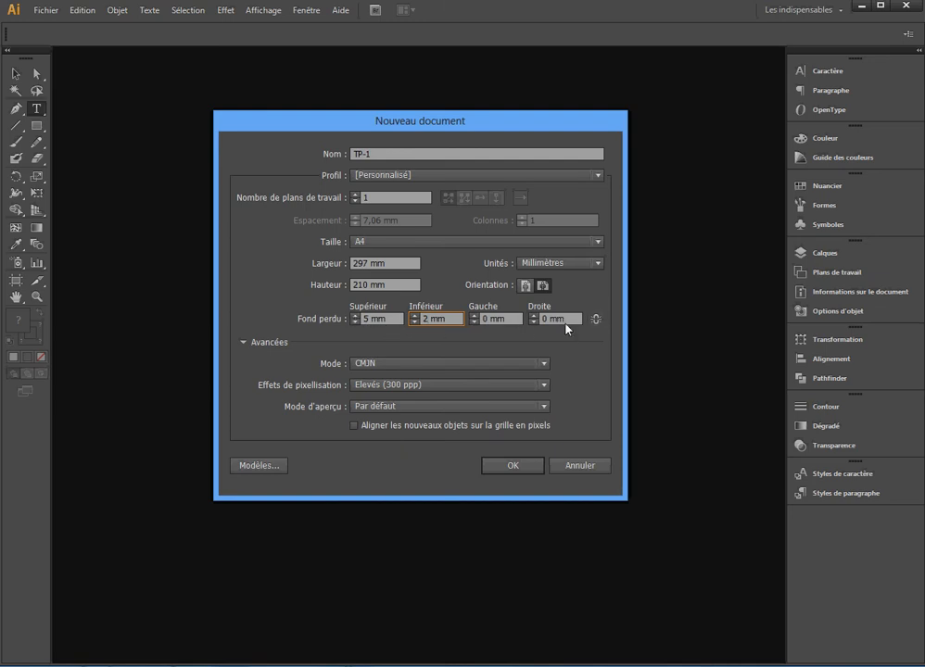
Link the four bleed values together and set them all to 5 mm
{"action": "left_click", "coordinate": [595, 320]}
{"action": "double_click", "coordinate": [362, 320]}
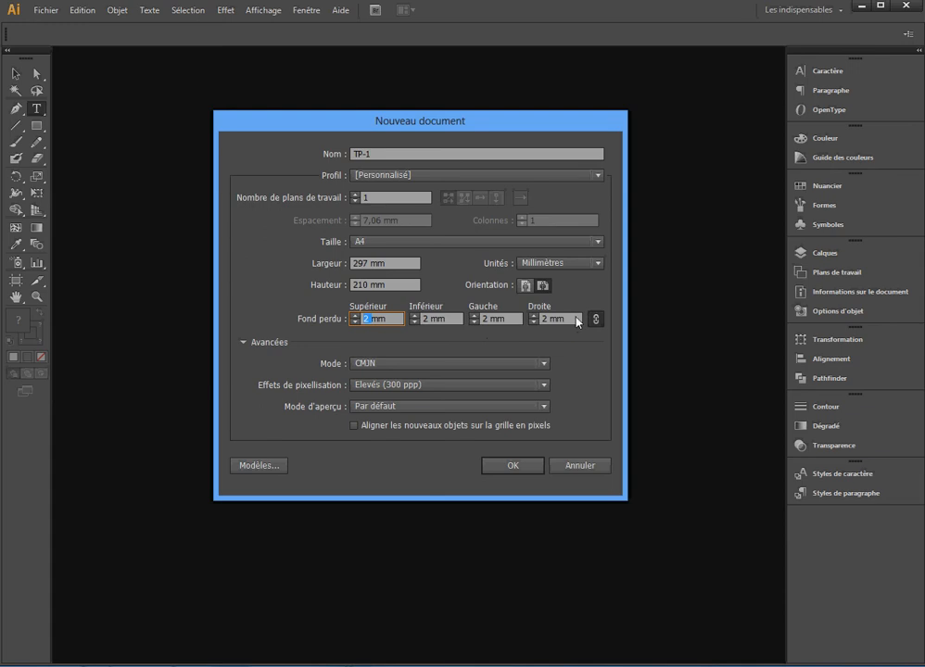
{"action": "type", "text": "5"}
Create the document with the CMJN colour mode and Elevés (300 ppp) raster effects
{"action": "left_click", "coordinate": [544, 365]}
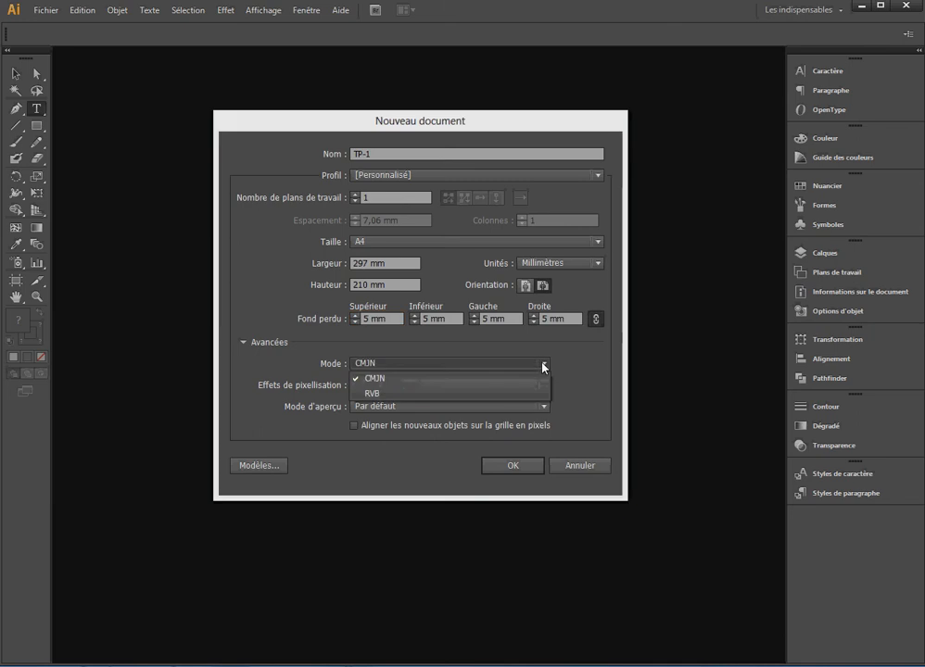
{"action": "left_click", "coordinate": [245, 363]}
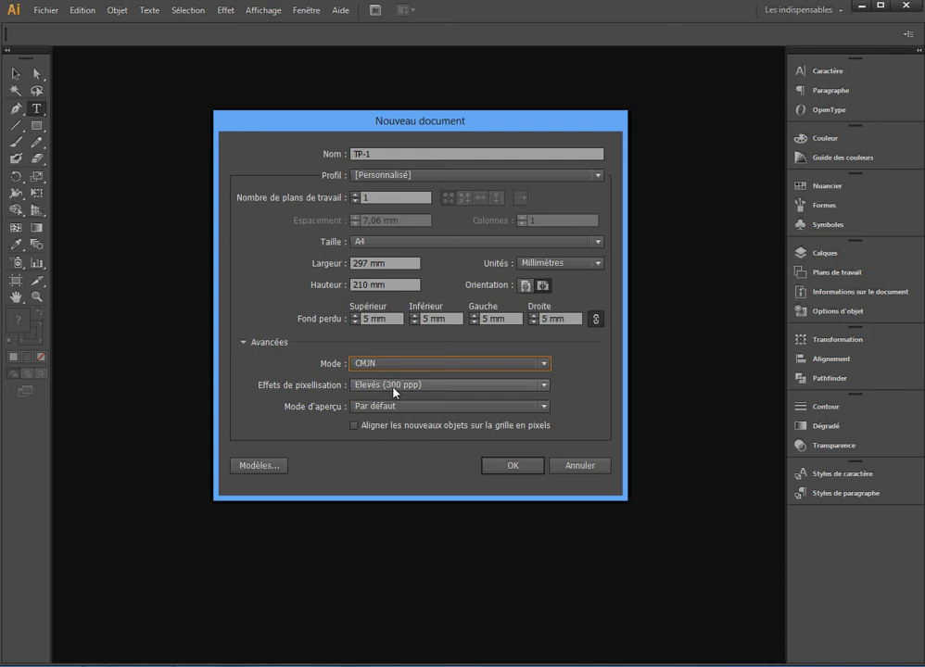
{"action": "left_click", "coordinate": [545, 388]}
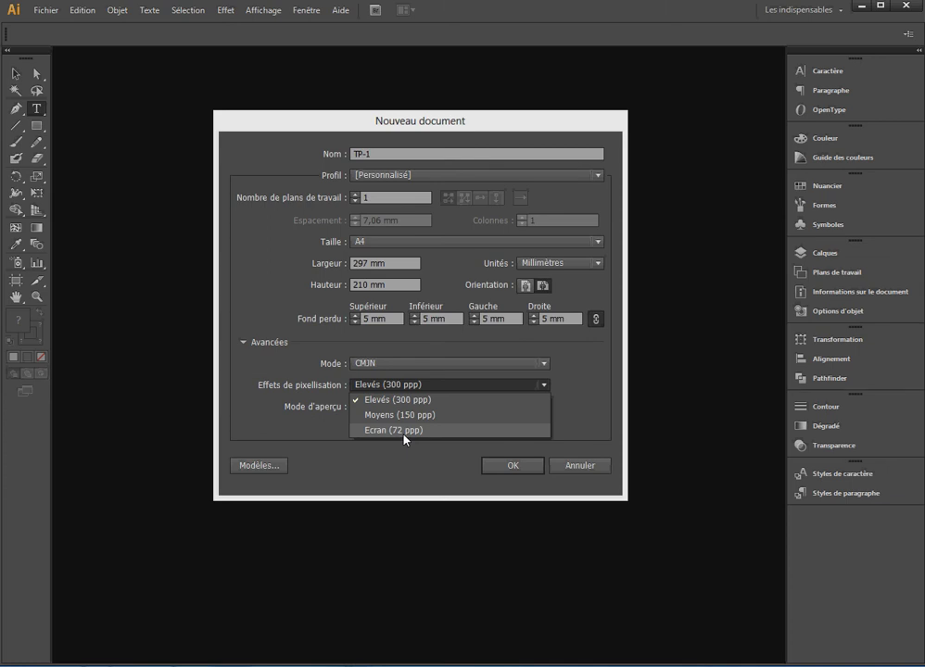
{"action": "left_click", "coordinate": [266, 491]}
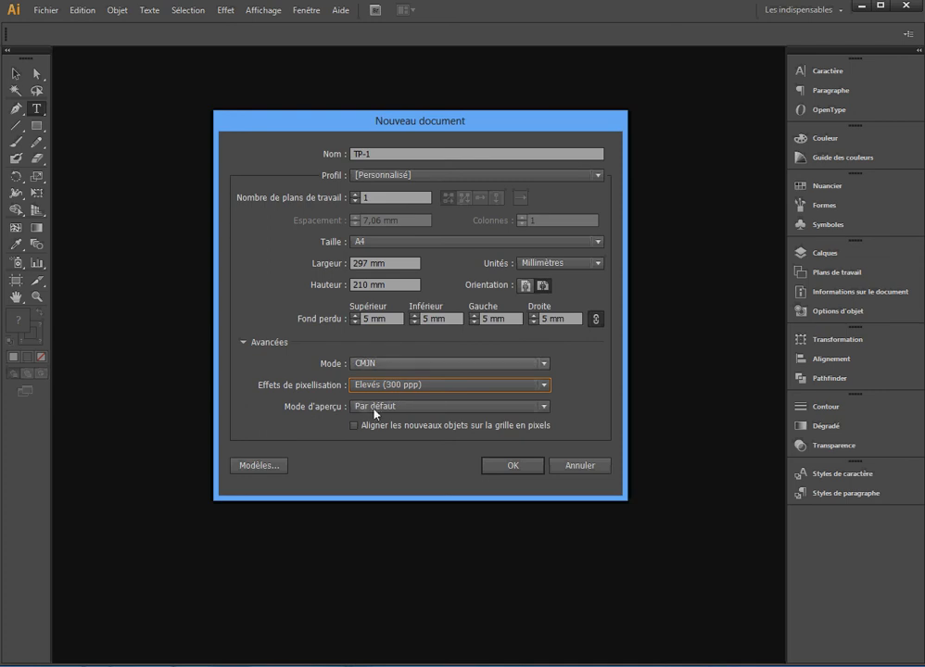
{"action": "left_click", "coordinate": [508, 466]}
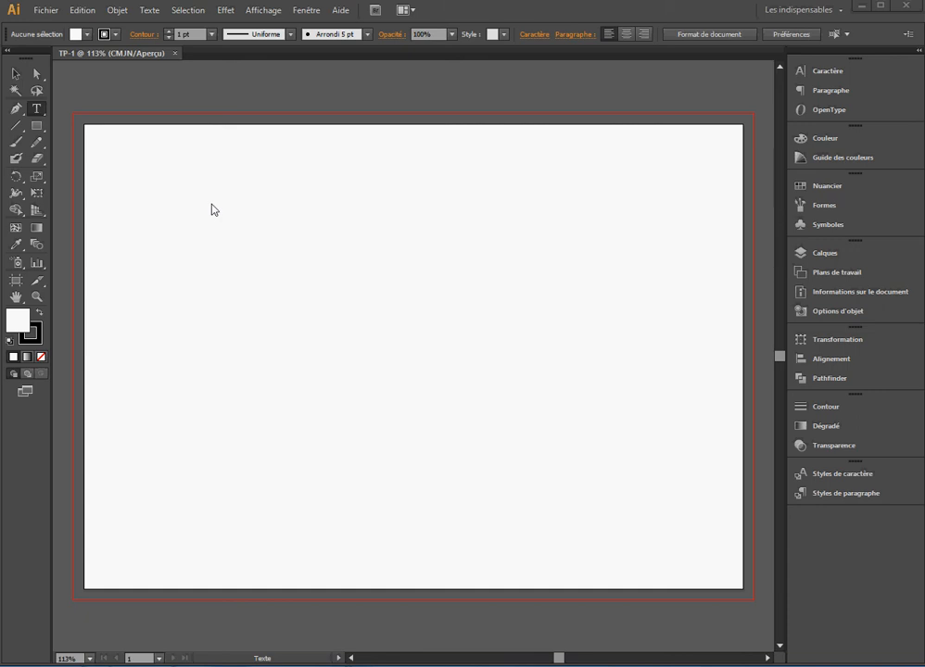
Activate the Pen tool, look over the stroke width profiles, and set the stroke weight to 2 pt
{"action": "left_click", "coordinate": [17, 111]}
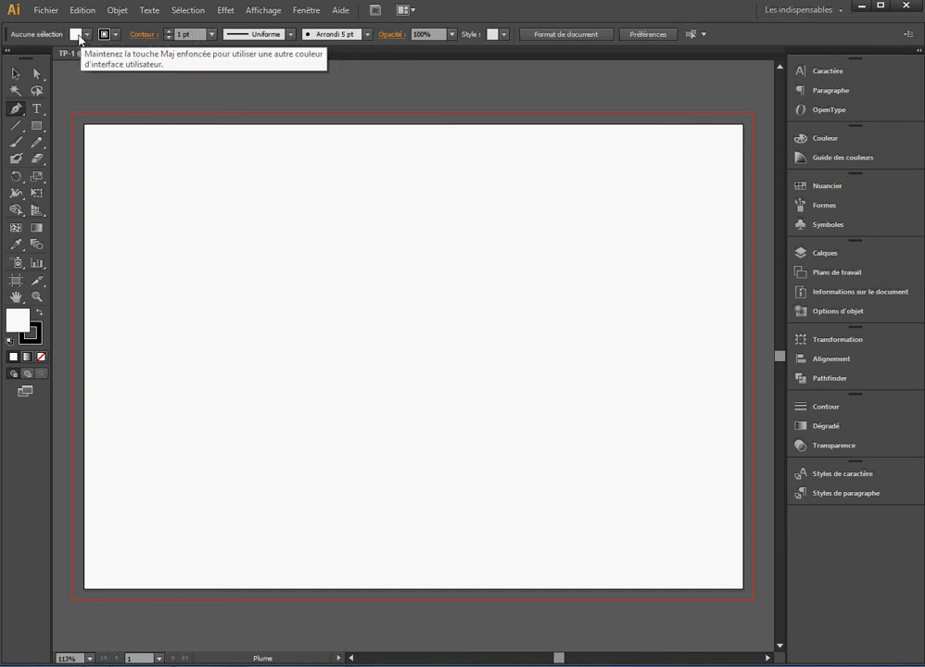
{"action": "left_click", "coordinate": [291, 35]}
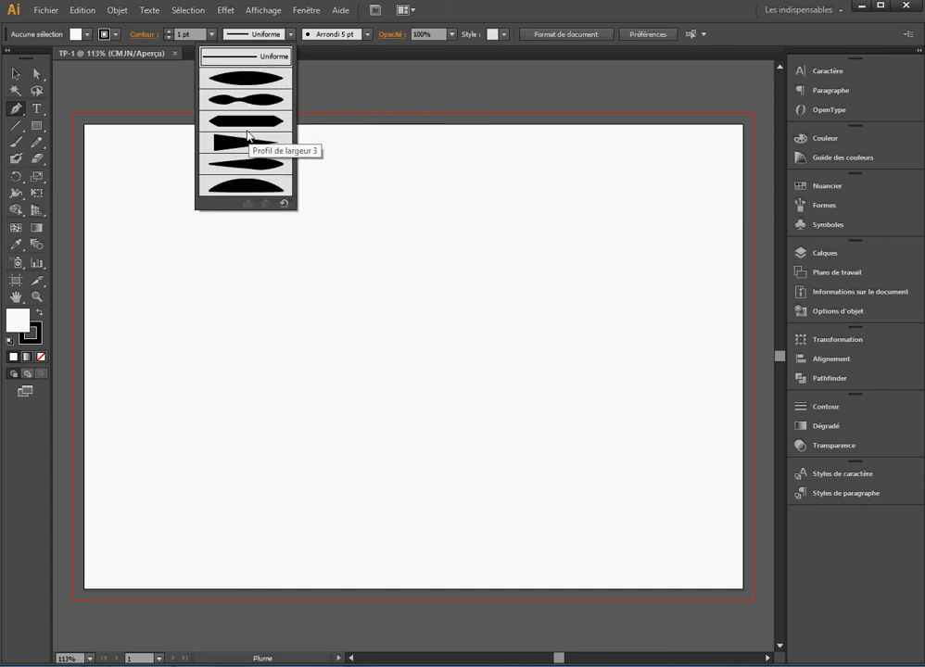
{"action": "left_click", "coordinate": [347, 92]}
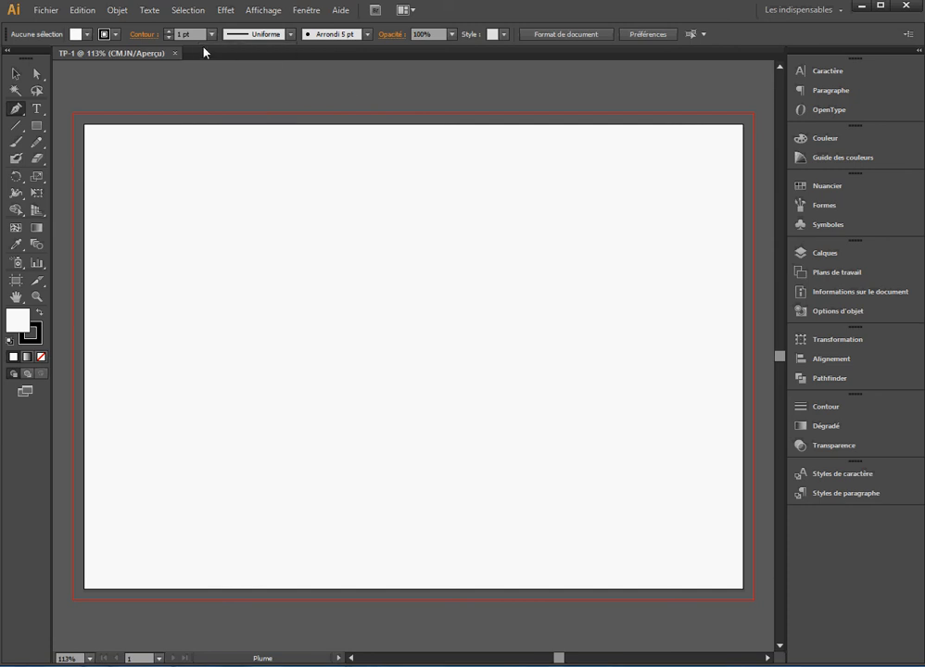
{"action": "left_click", "coordinate": [170, 31]}
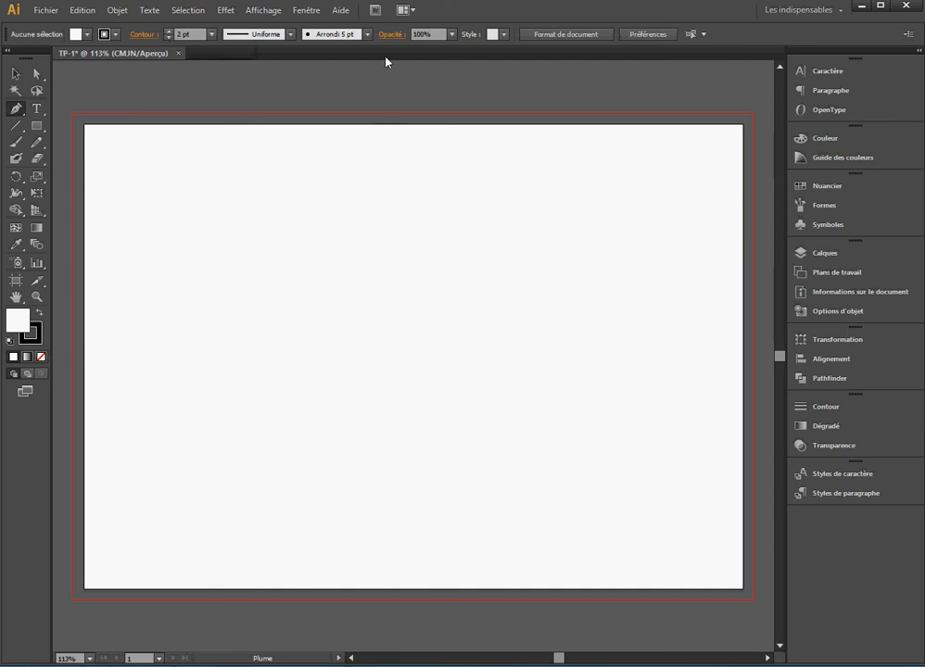
Examine the brush definitions available for the stroke
{"action": "left_click", "coordinate": [367, 34]}
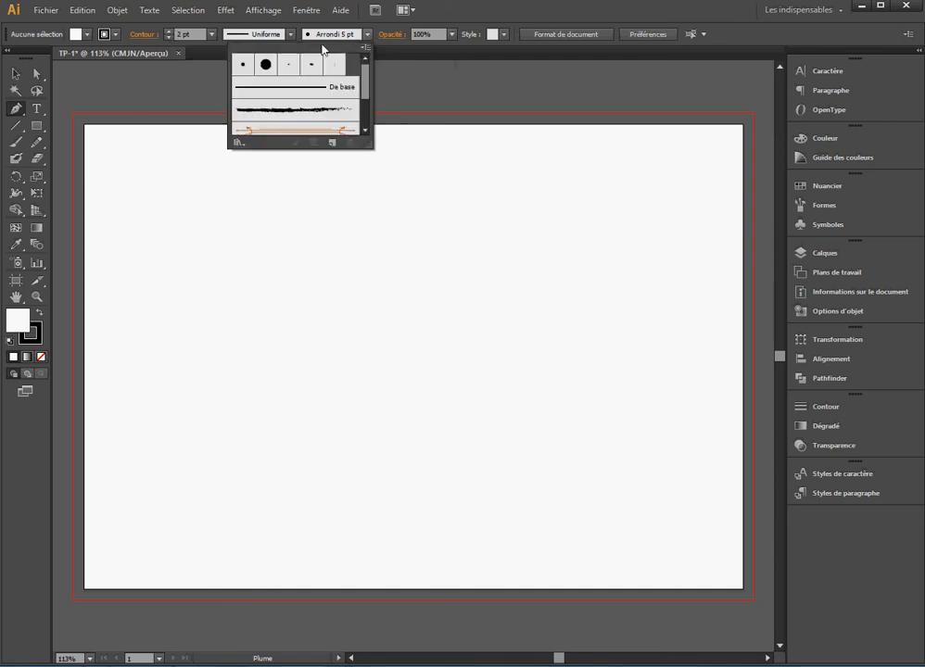
{"action": "scroll", "coordinate": [282, 88], "scroll_direction": "down", "scroll_amount": 3}
{"action": "scroll", "coordinate": [282, 70], "scroll_direction": "up", "scroll_amount": 3}
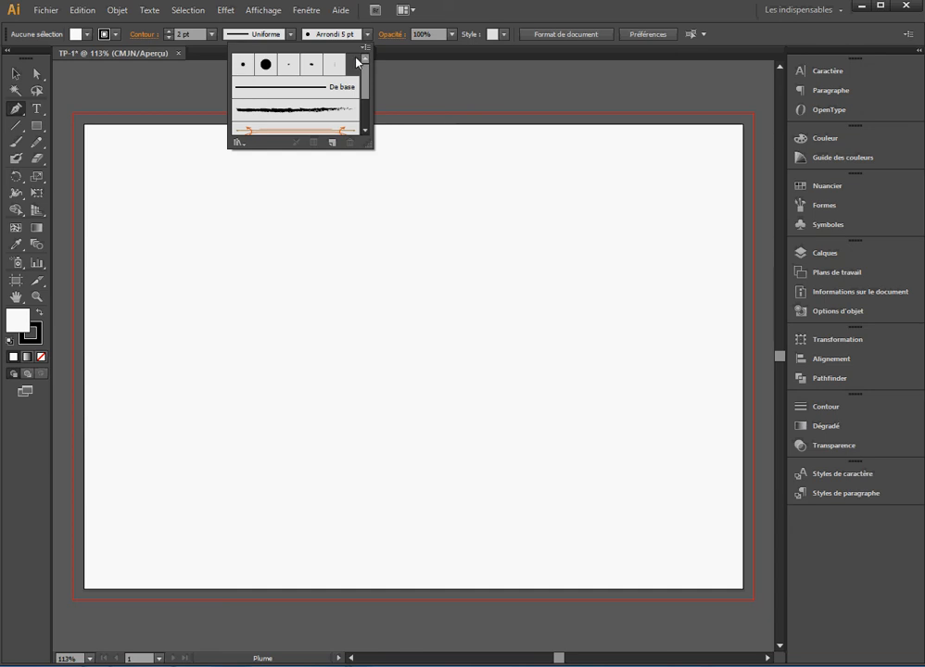
{"action": "scroll", "coordinate": [364, 102], "scroll_direction": "down", "scroll_amount": 2}
{"action": "scroll", "coordinate": [364, 112], "scroll_direction": "up", "scroll_amount": 1}
{"action": "scroll", "coordinate": [363, 115], "scroll_direction": "down", "scroll_amount": 1}
{"action": "left_click_drag", "start_coordinate": [364, 115], "coordinate": [366, 74]}
{"action": "left_click", "coordinate": [151, 99]}
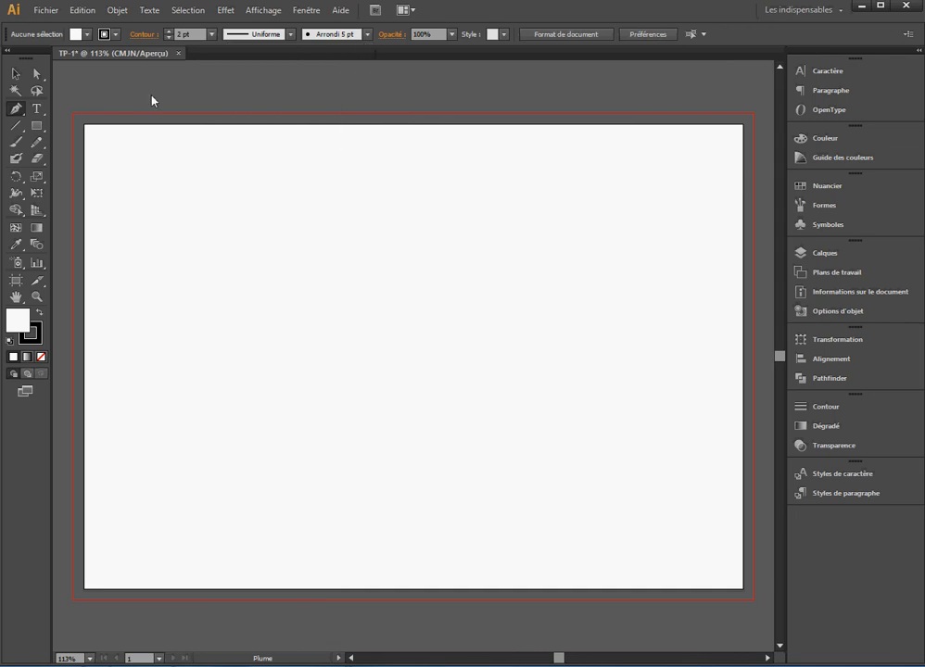
Draw a horizontal straight line ending at about X 86 mm, Y 39 mm, and move it slightly down and to the right
{"action": "left_click", "coordinate": [118, 210]}
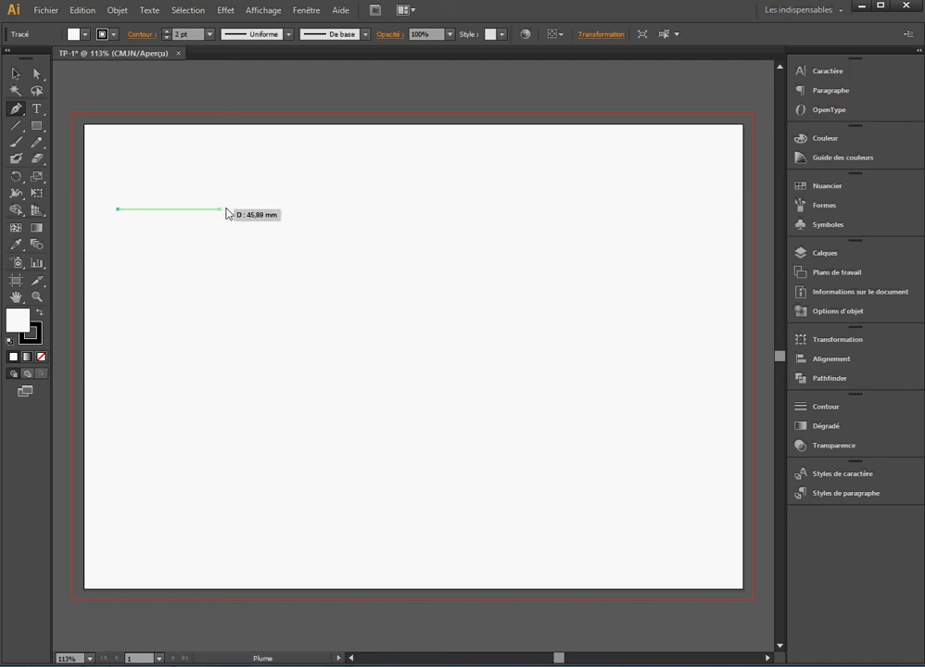
{"action": "left_click", "coordinate": [276, 209]}
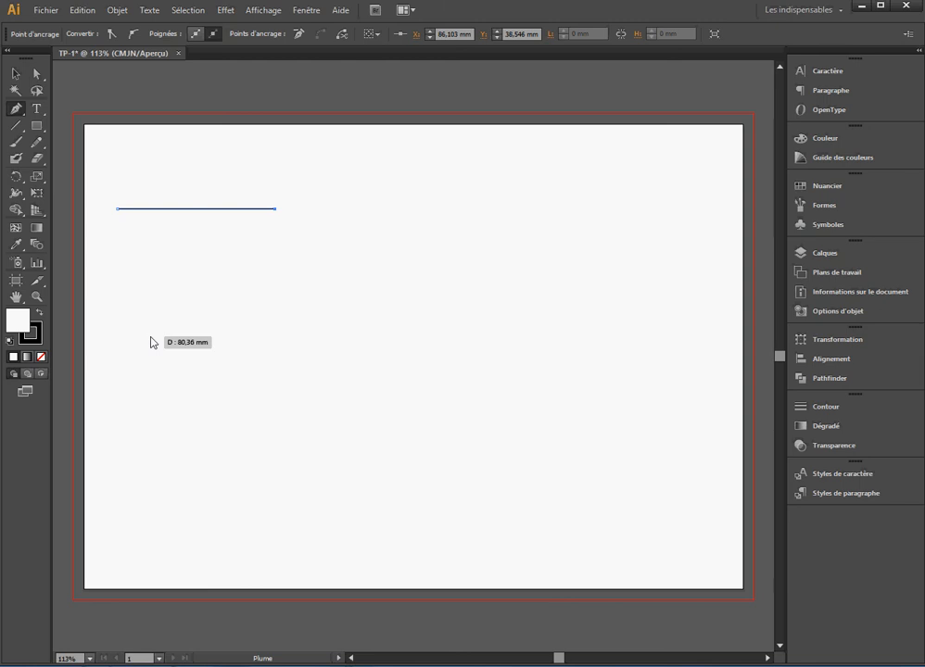
{"action": "left_click", "coordinate": [14, 75]}
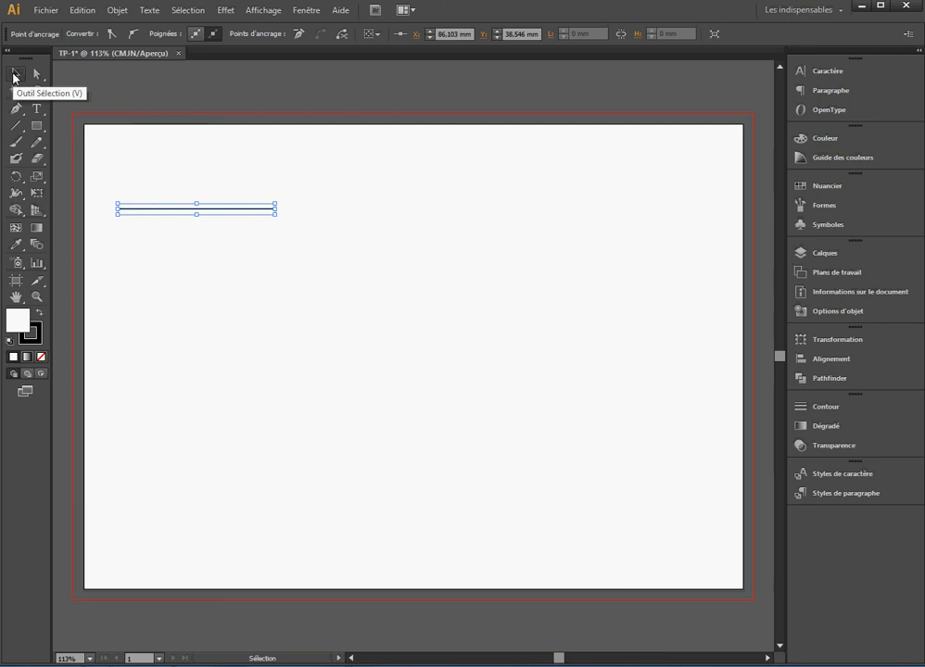
{"action": "left_click", "coordinate": [237, 294]}
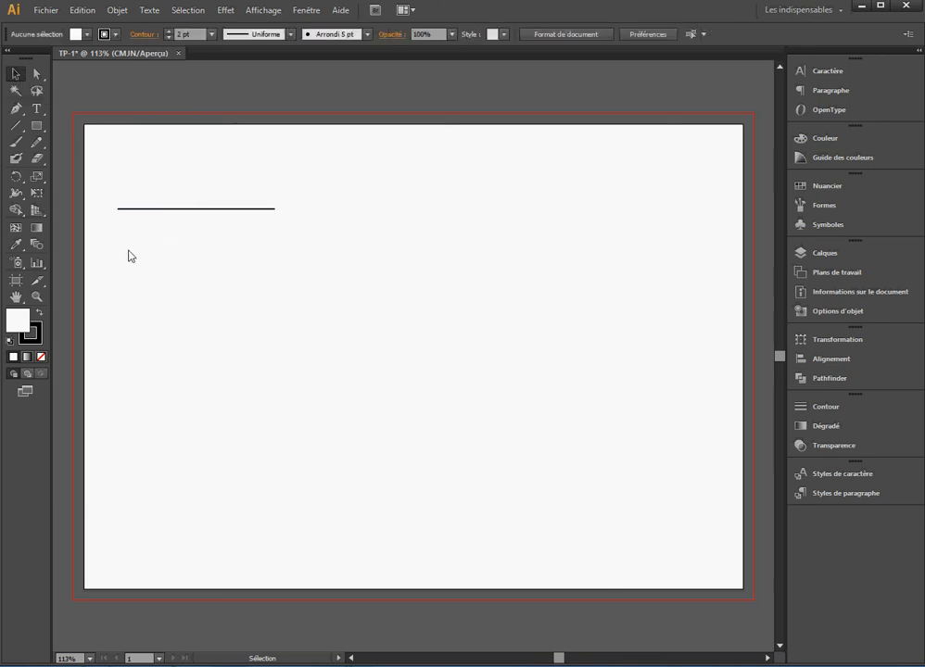
{"action": "left_click_drag", "start_coordinate": [150, 214], "coordinate": [184, 237]}
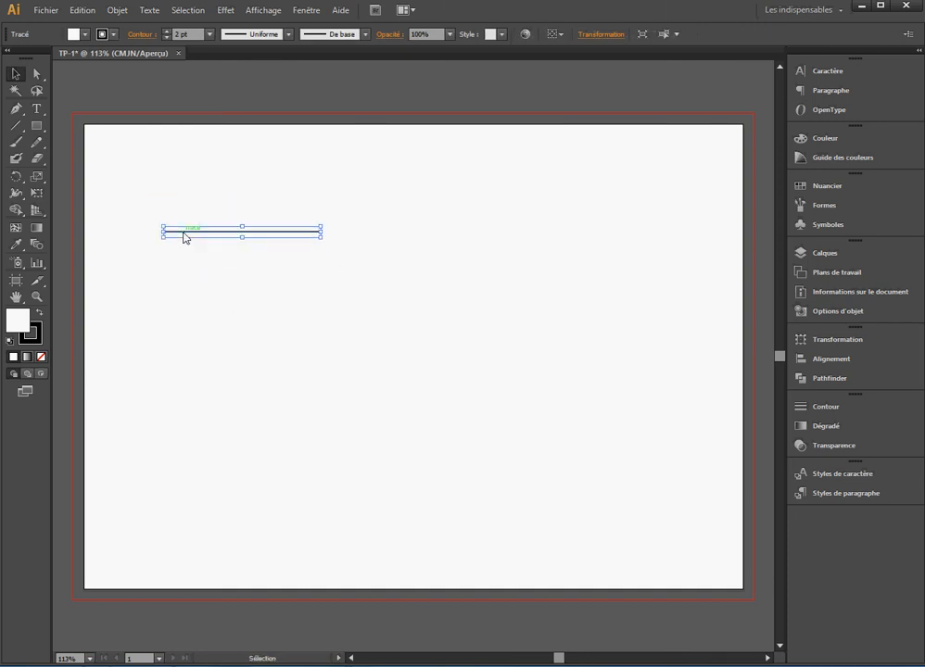
{"action": "left_click", "coordinate": [221, 367]}
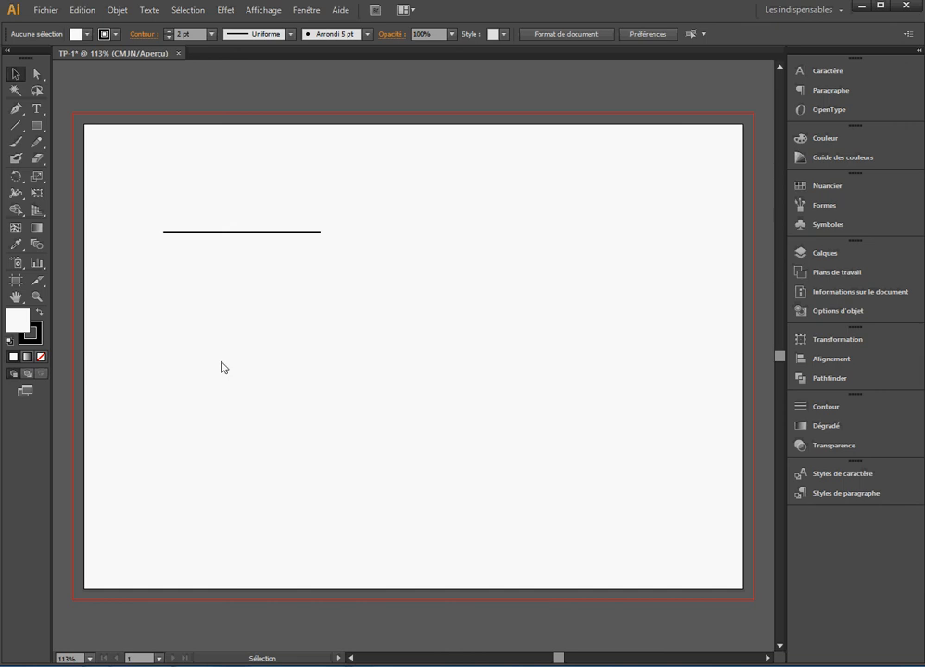
Draw a vertical straight line across the horizontal one with the Pen tool, ending at about X 68 mm, Y 87 mm, and deselect it
{"action": "left_click", "coordinate": [17, 110]}
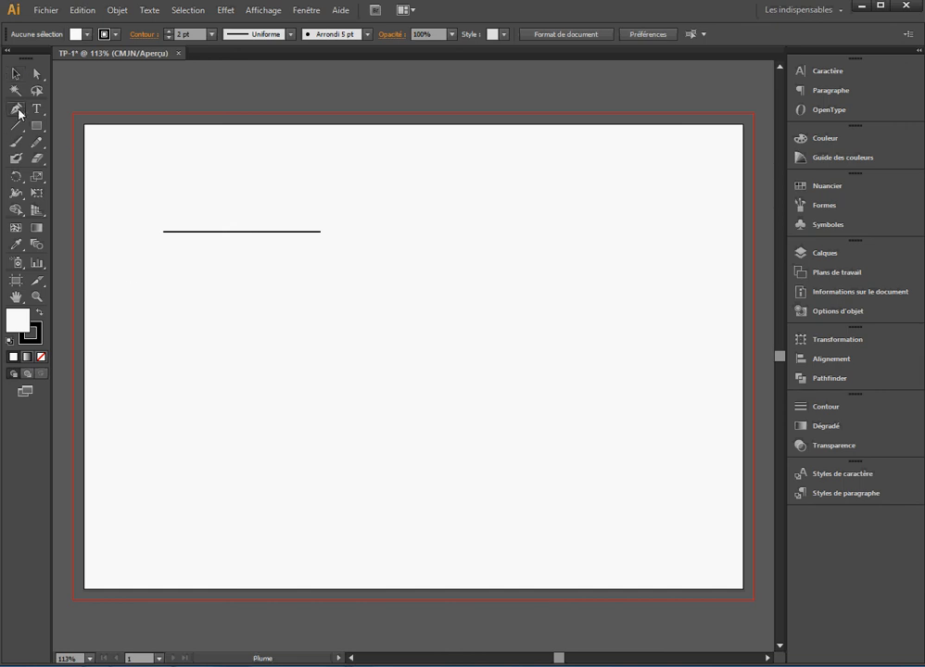
{"action": "left_click", "coordinate": [235, 180]}
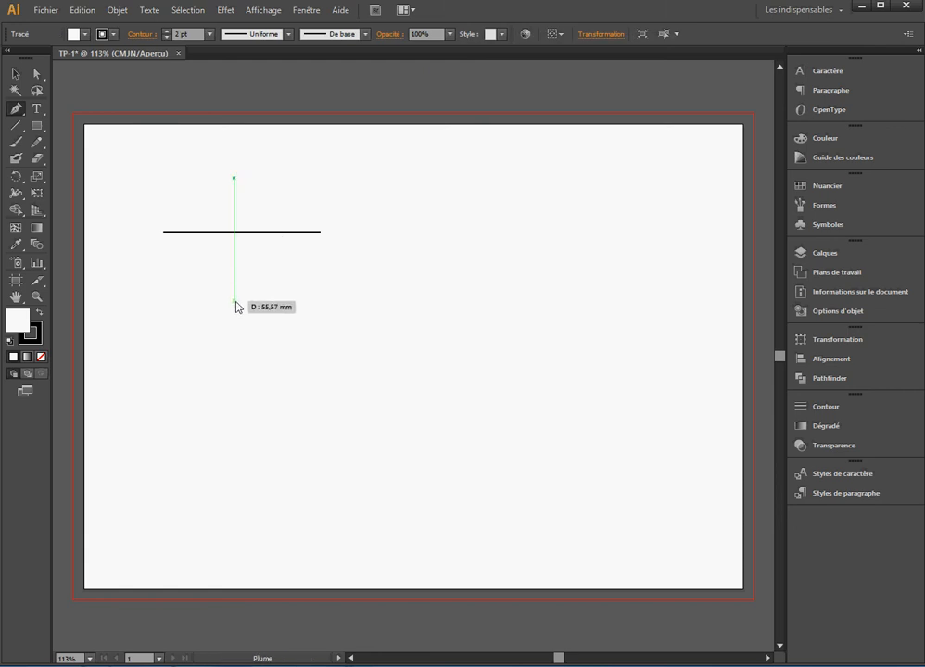
{"action": "left_click", "coordinate": [267, 10]}
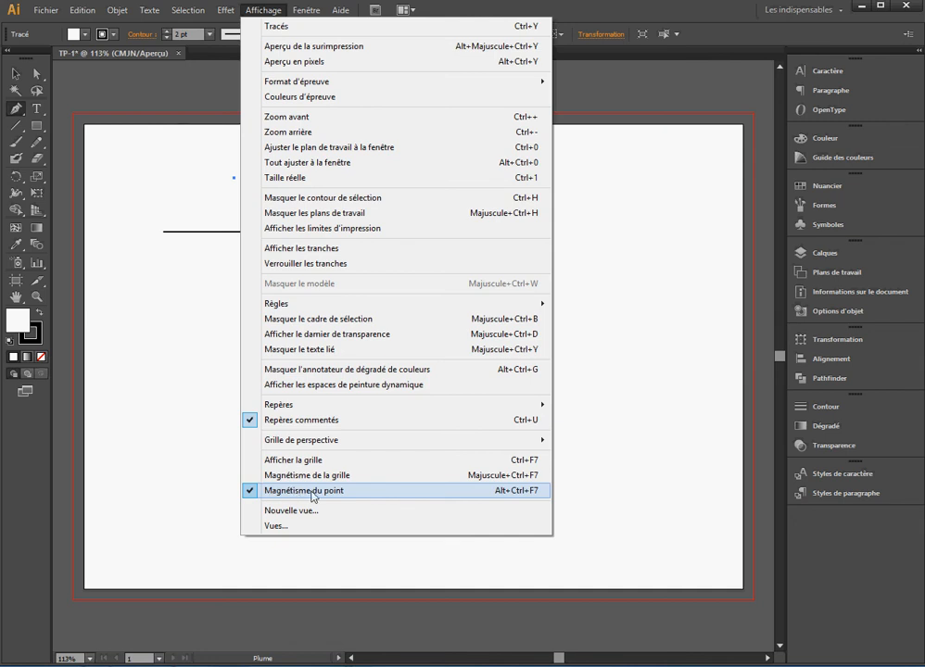
{"action": "left_click", "coordinate": [73, 96]}
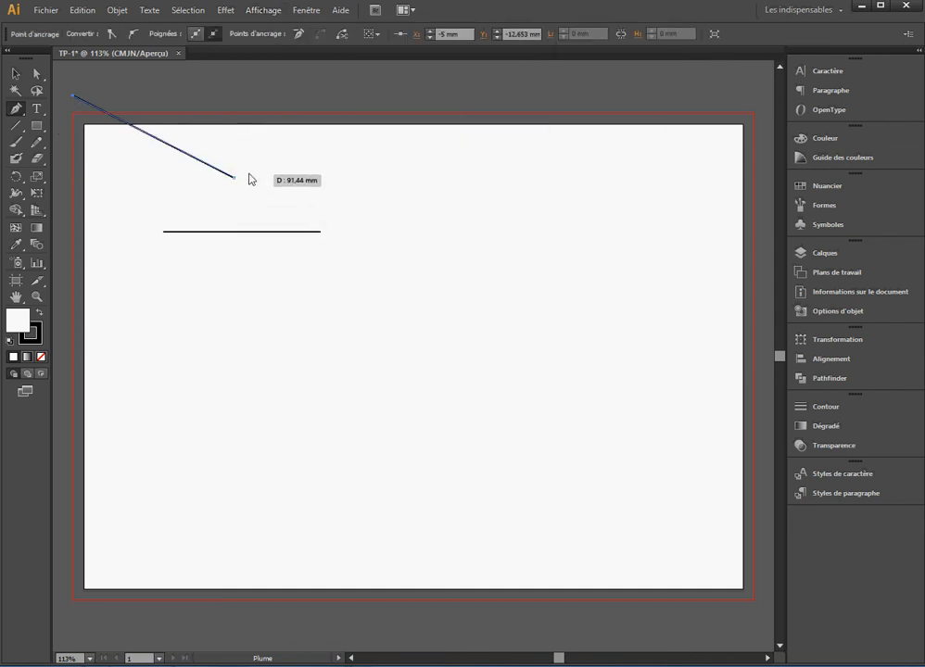
{"action": "left_click", "coordinate": [236, 179]}
{"action": "key", "text": "Delete"}
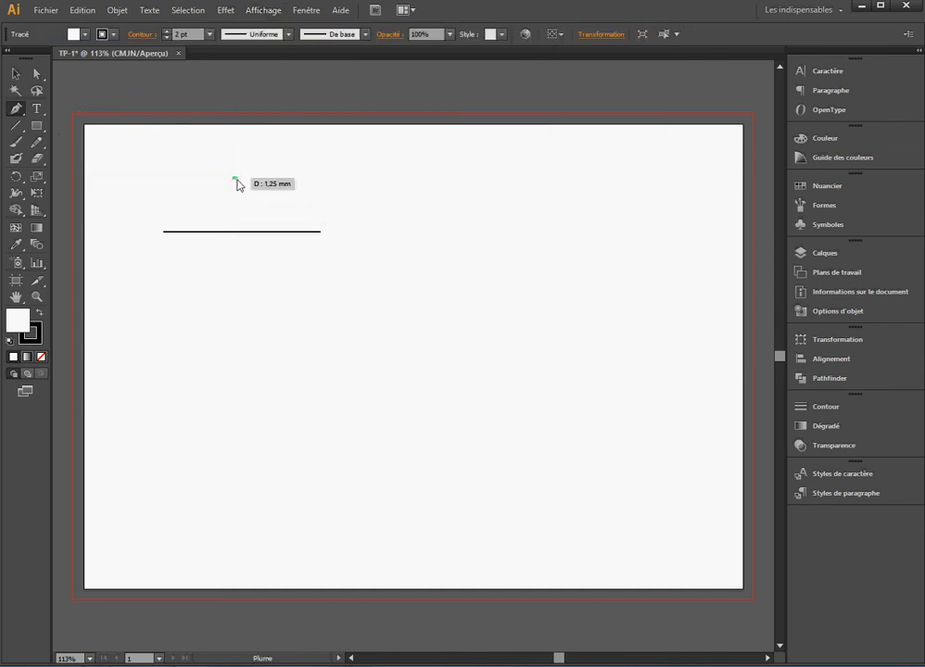
{"action": "left_click", "coordinate": [234, 319]}
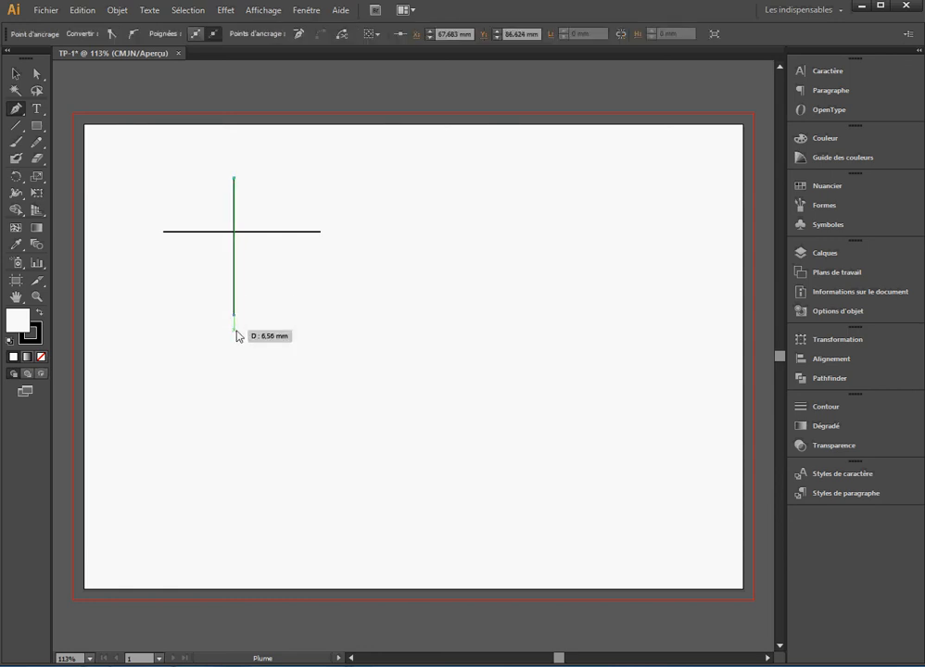
{"action": "left_click", "coordinate": [16, 74]}
{"action": "left_click", "coordinate": [190, 431]}
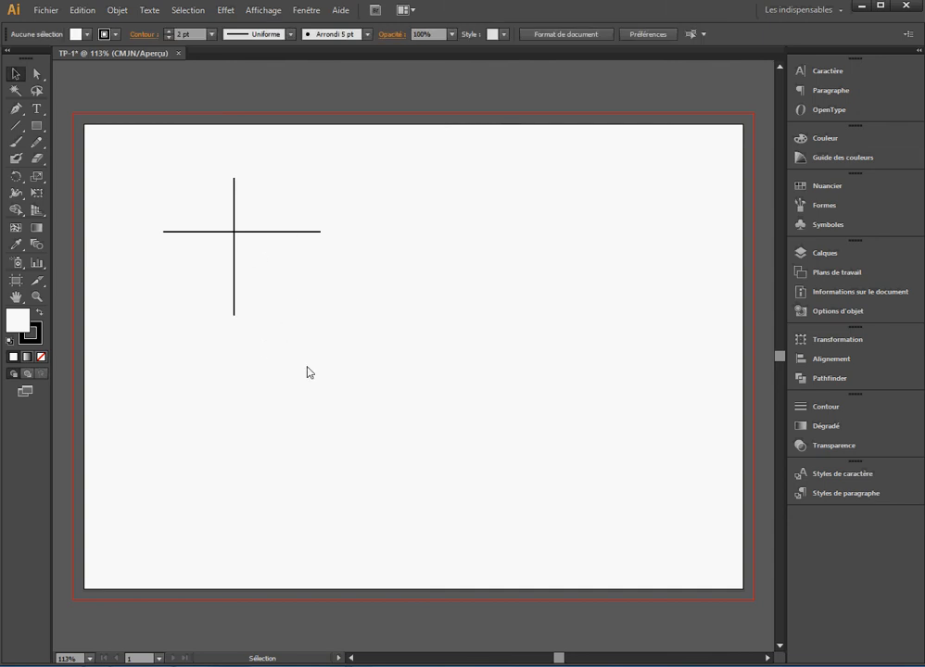
Move the horizontal line slightly down and left, and shift the vertical line independently so the two still cross
{"action": "mouse_move", "coordinate": [204, 238]}
{"action": "left_mouse_down"}
{"action": "mouse_move", "coordinate": [200, 273]}
{"action": "mouse_move", "coordinate": [199, 239]}
{"action": "left_mouse_up"}
{"action": "left_click_drag", "start_coordinate": [201, 245], "coordinate": [287, 224]}
{"action": "left_click", "coordinate": [316, 322]}
{"action": "left_click", "coordinate": [311, 310]}
{"action": "left_click_drag", "start_coordinate": [287, 295], "coordinate": [234, 290]}
{"action": "left_click", "coordinate": [315, 392]}
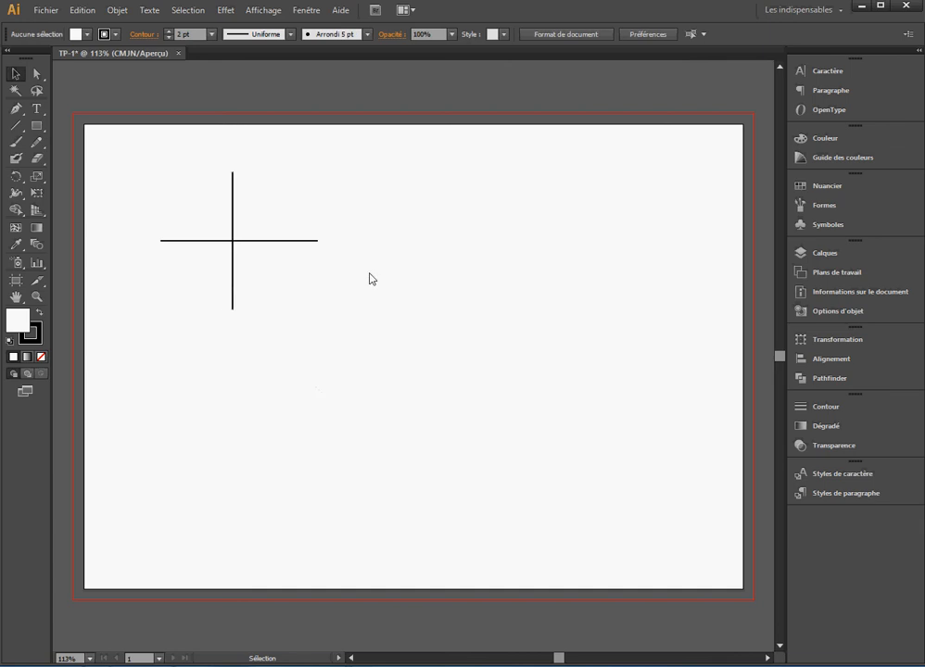
{"action": "left_click_drag", "start_coordinate": [234, 295], "coordinate": [234, 303]}
{"action": "left_click", "coordinate": [322, 370]}
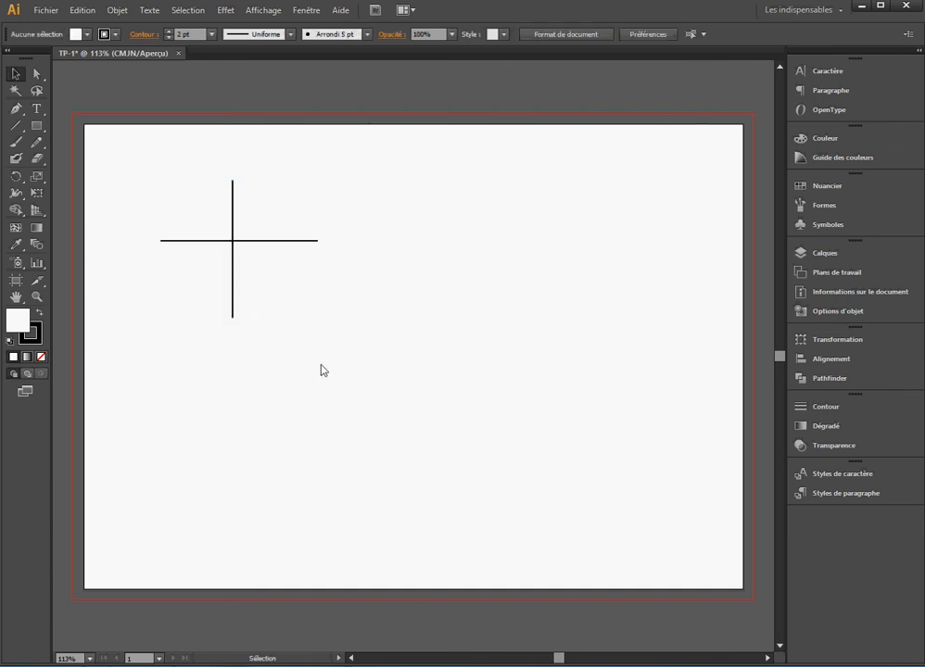
Select both crossing lines together and group them with Associer, leaving nothing selected
{"action": "left_click", "coordinate": [14, 75]}
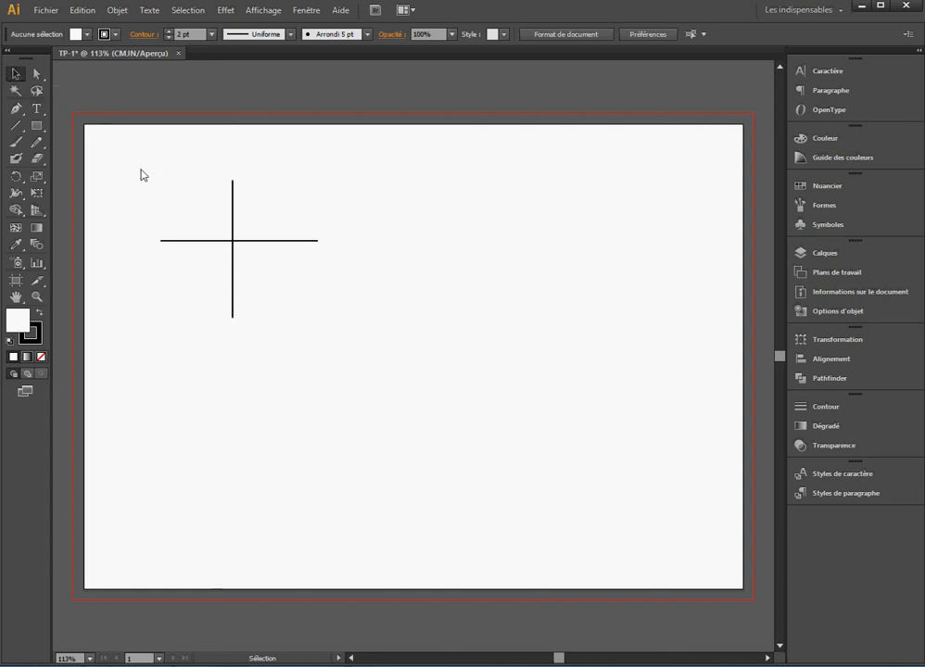
{"action": "left_click_drag", "start_coordinate": [139, 167], "coordinate": [343, 347]}
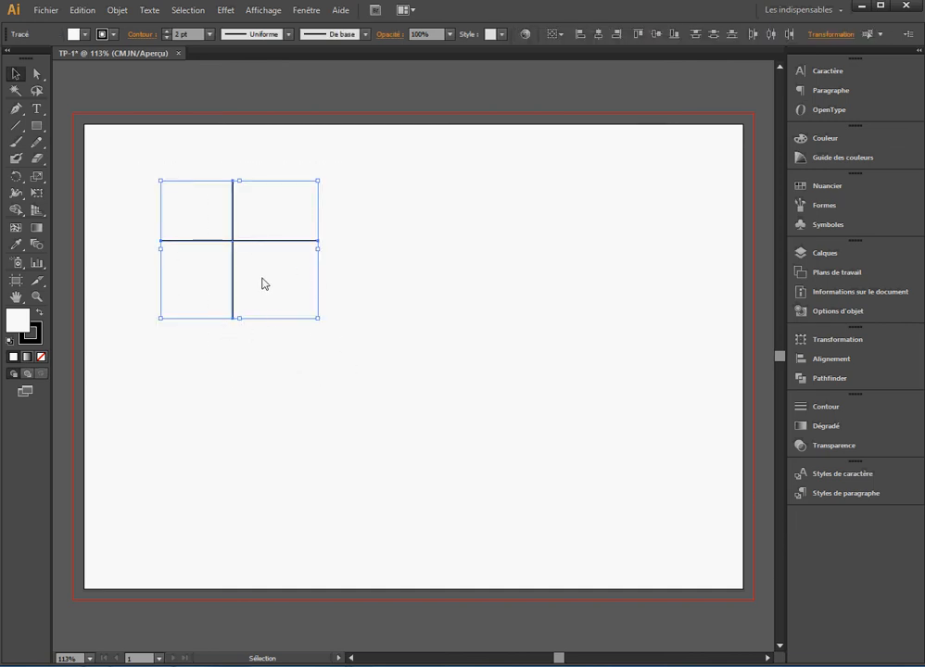
{"action": "left_click_drag", "start_coordinate": [262, 284], "coordinate": [353, 309]}
{"action": "left_click_drag", "start_coordinate": [139, 165], "coordinate": [334, 353]}
{"action": "left_click", "coordinate": [116, 11]}
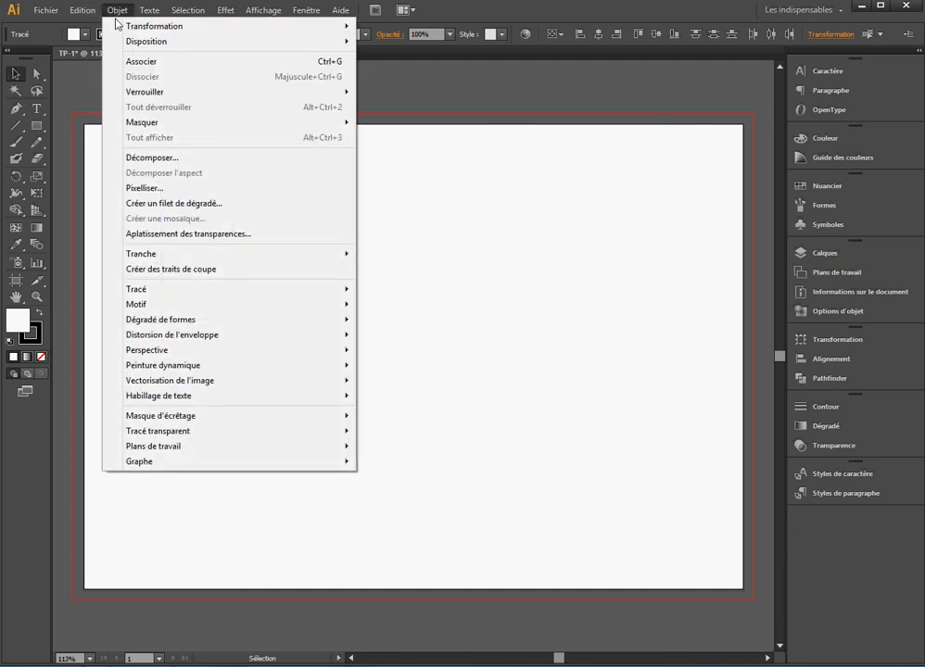
{"action": "left_click", "coordinate": [143, 62]}
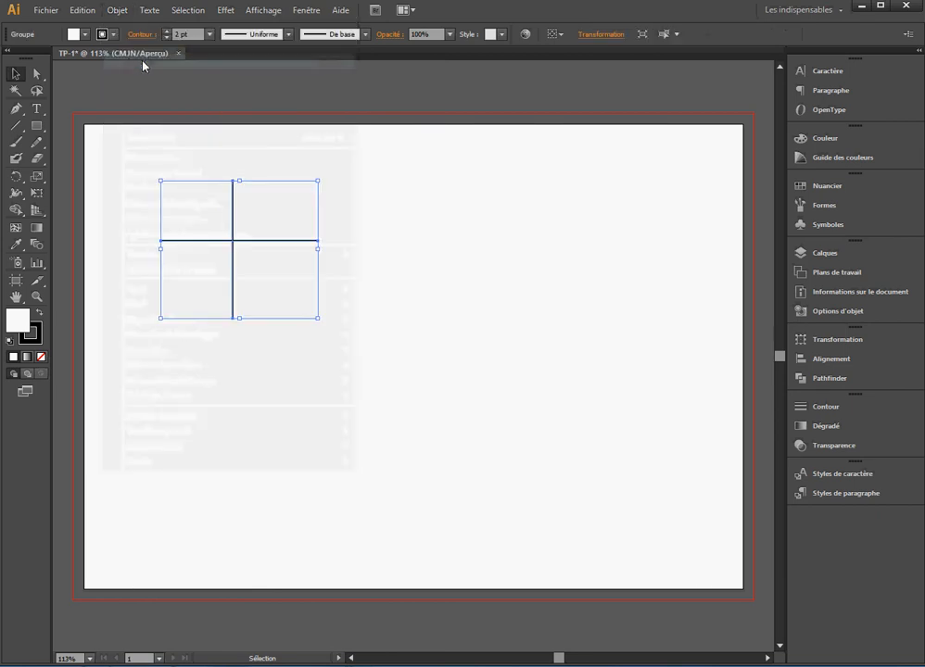
{"action": "left_click", "coordinate": [377, 230]}
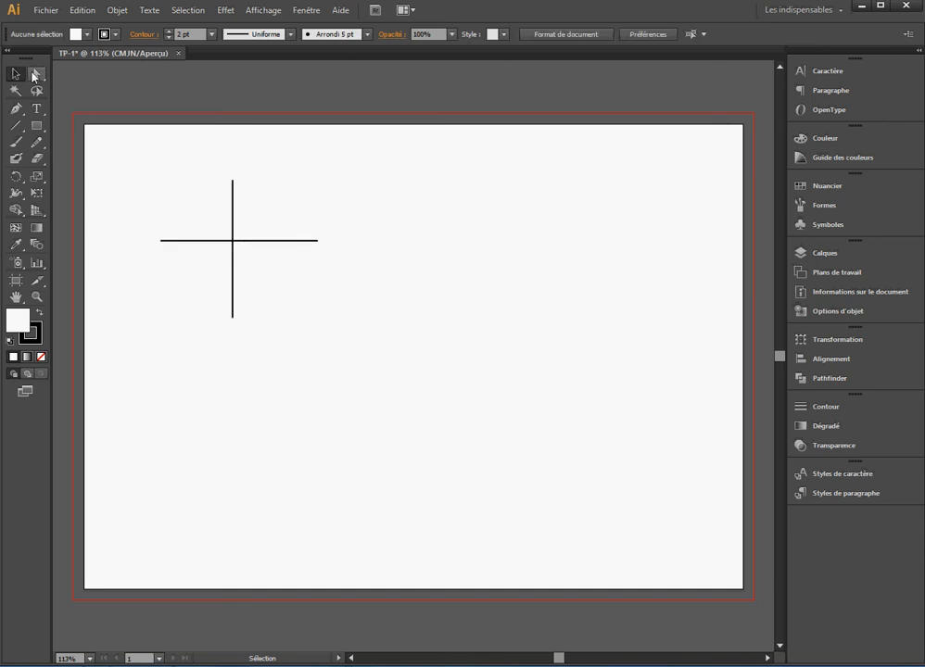
Move the grouped cross as one object to the right, and down into the lower half of the page
{"action": "left_click", "coordinate": [232, 253]}
{"action": "left_click", "coordinate": [266, 319]}
{"action": "left_click", "coordinate": [233, 301]}
{"action": "left_click_drag", "start_coordinate": [239, 244], "coordinate": [338, 285]}
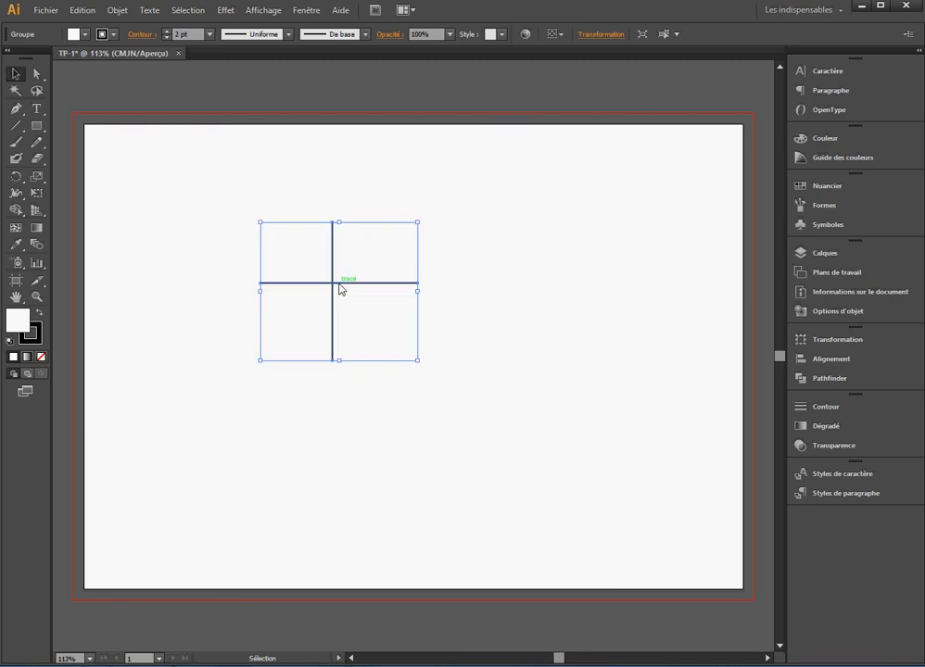
{"action": "left_click", "coordinate": [305, 253]}
{"action": "left_click", "coordinate": [338, 288]}
{"action": "left_click_drag", "start_coordinate": [339, 290], "coordinate": [311, 374]}
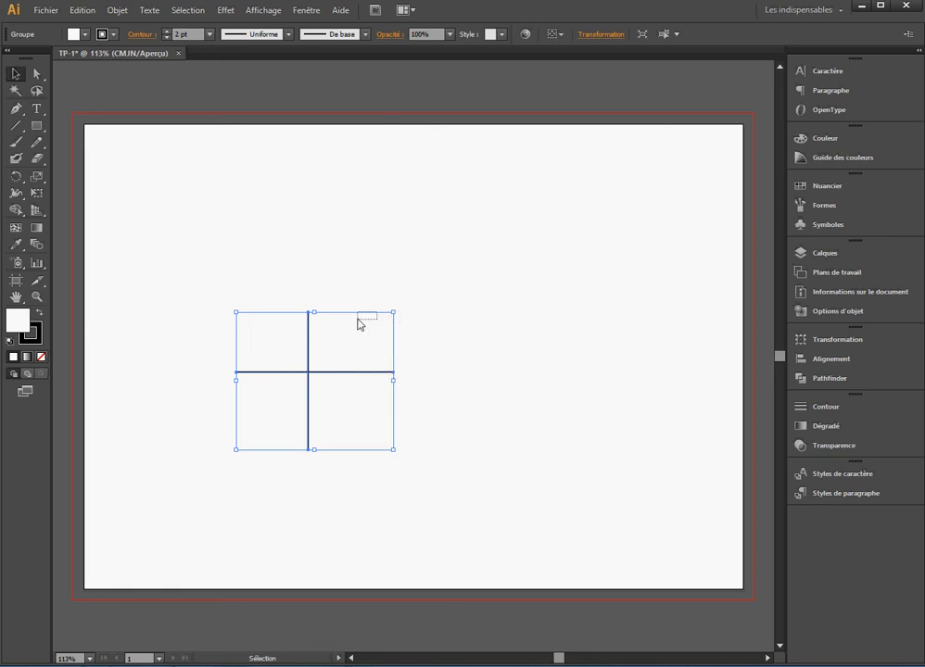
Reselect the grouped cross and move it back up into the upper half of the page
{"action": "left_click", "coordinate": [287, 364]}
{"action": "left_click_drag", "start_coordinate": [221, 293], "coordinate": [378, 486]}
{"action": "left_click", "coordinate": [268, 348]}
{"action": "left_click_drag", "start_coordinate": [239, 309], "coordinate": [372, 463]}
{"action": "left_click_drag", "start_coordinate": [297, 377], "coordinate": [284, 263]}
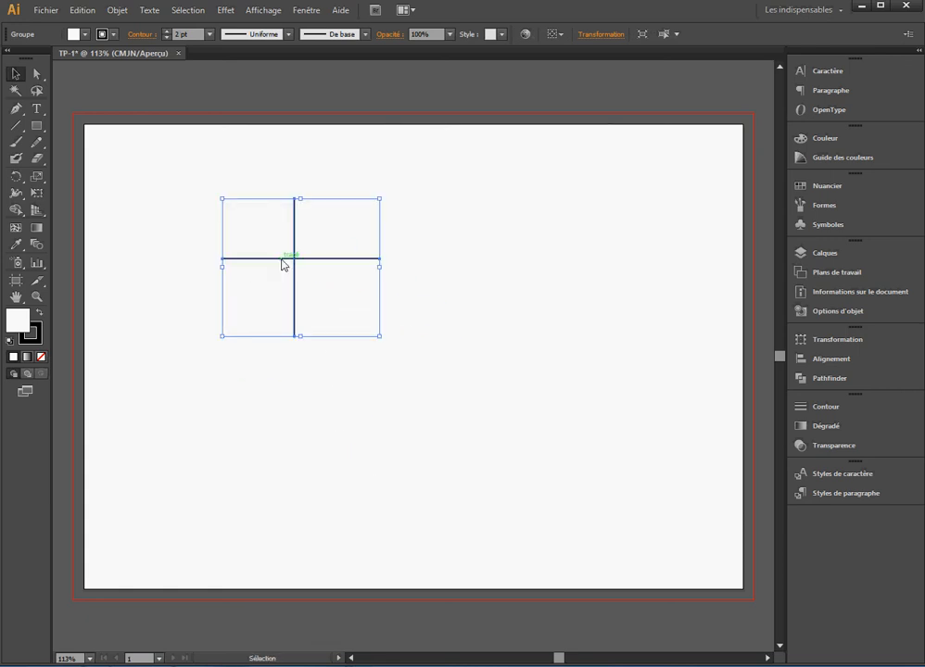
Ungroup the cross with Dissocier and move only the vertical line slightly right and down to the middle of the horizontal line
{"action": "left_click", "coordinate": [115, 11]}
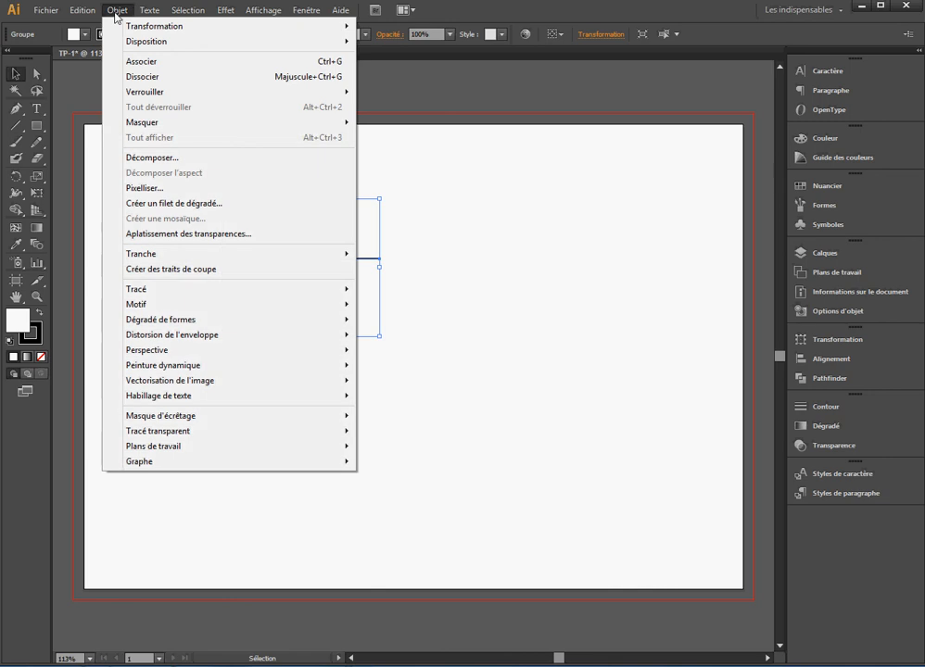
{"action": "left_click", "coordinate": [134, 80]}
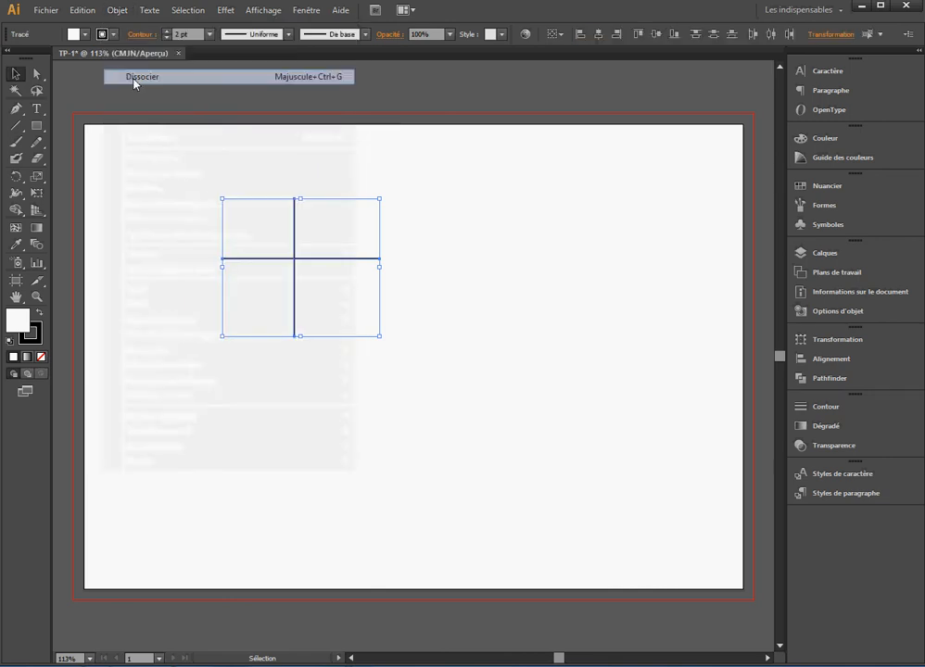
{"action": "left_click", "coordinate": [406, 361]}
{"action": "mouse_move", "coordinate": [298, 243]}
{"action": "left_mouse_down"}
{"action": "mouse_move", "coordinate": [392, 261]}
{"action": "mouse_move", "coordinate": [517, 305]}
{"action": "mouse_move", "coordinate": [345, 307]}
{"action": "mouse_move", "coordinate": [312, 284]}
{"action": "mouse_move", "coordinate": [300, 258]}
{"action": "left_mouse_up"}
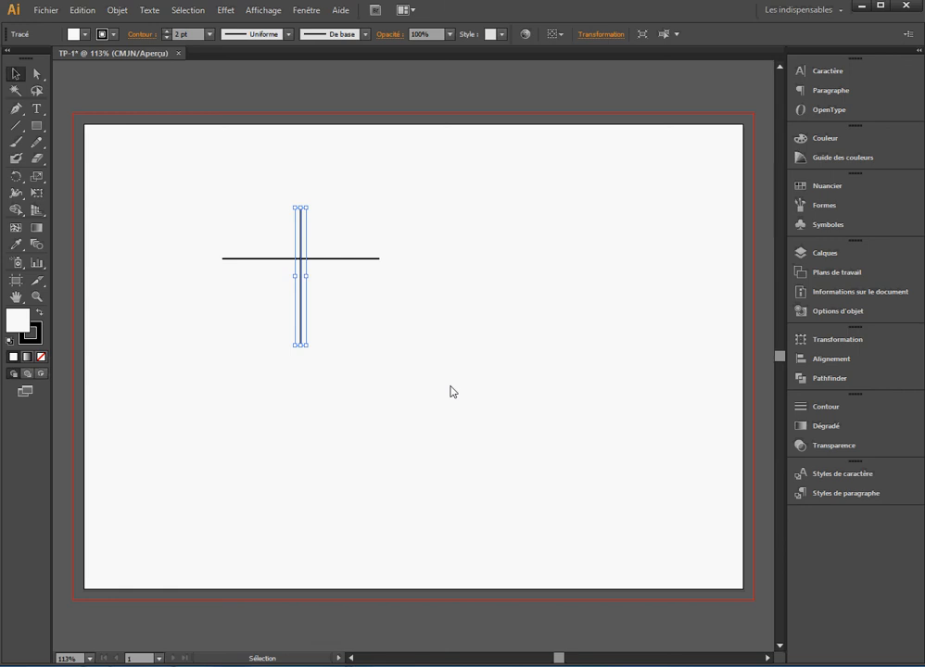
{"action": "left_click", "coordinate": [428, 389]}
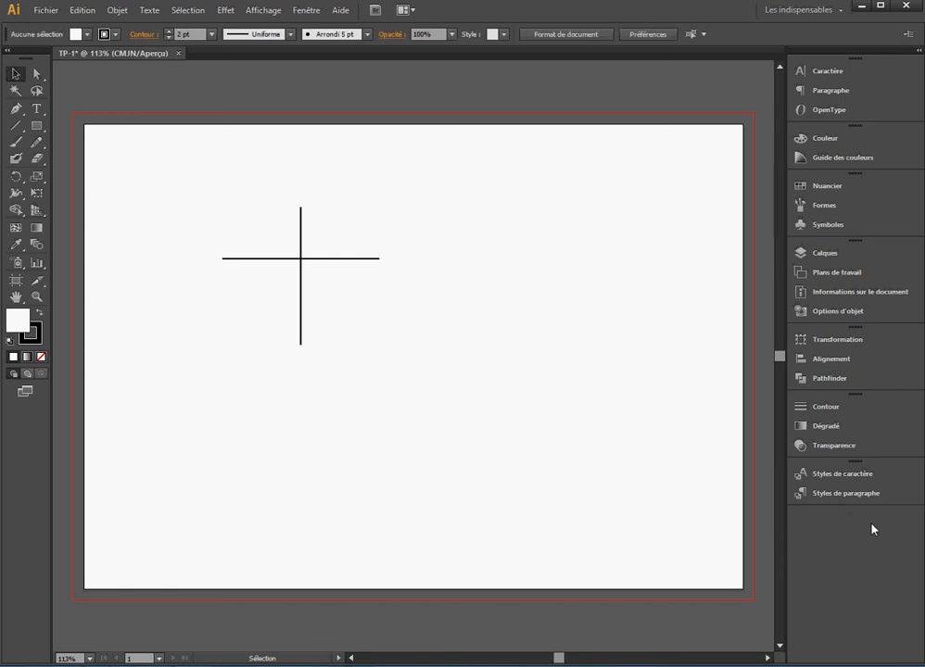